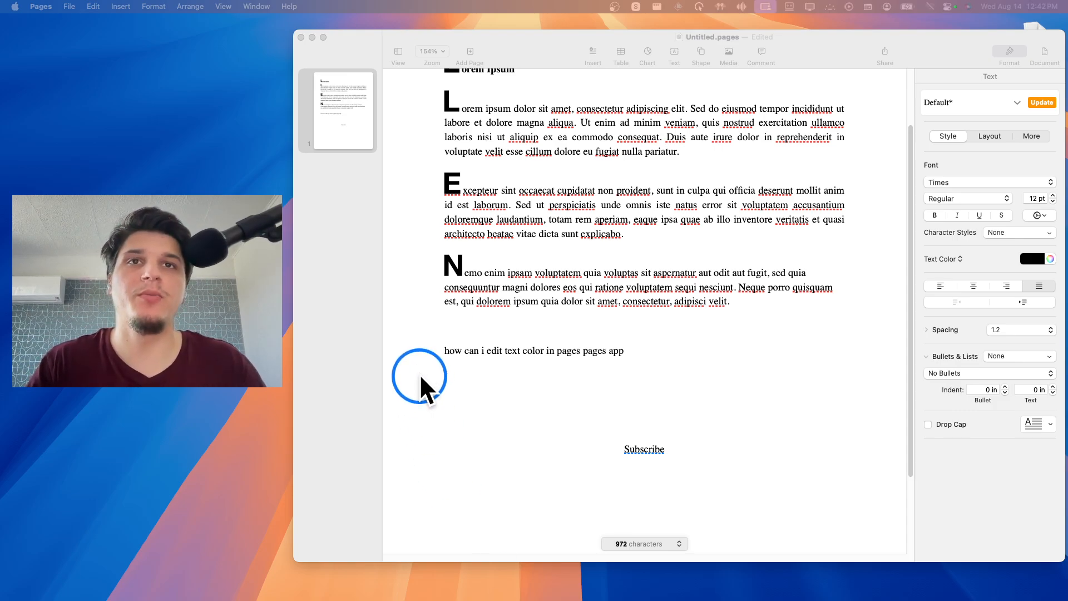
- Delete the duplicate "pages" so the question line reads correctly, then select "Subscribe"
left_click_drag(557, 351, 584, 351)
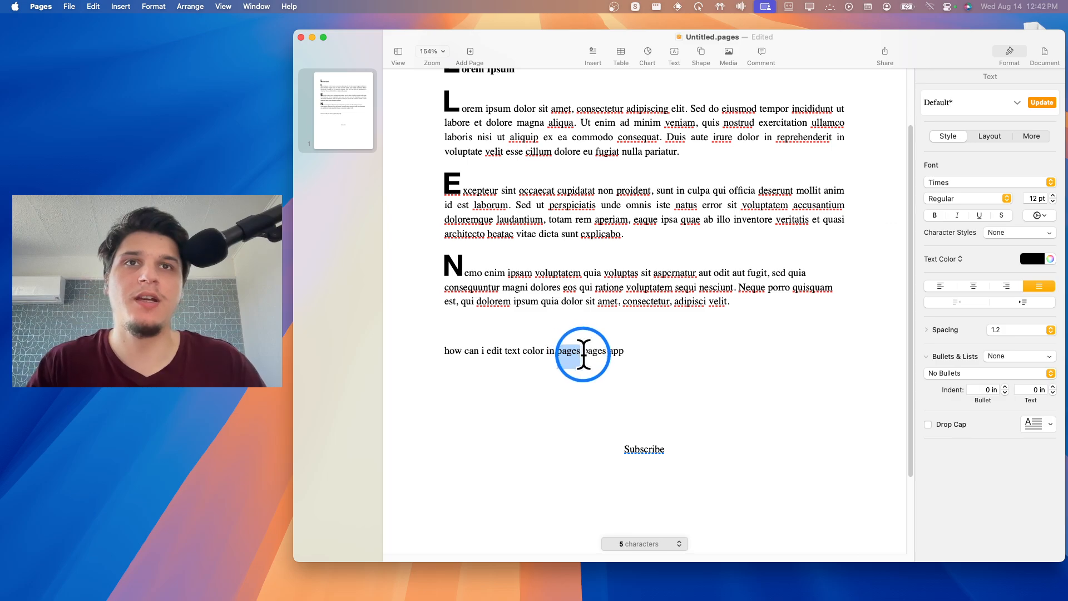
key("BackSpace")
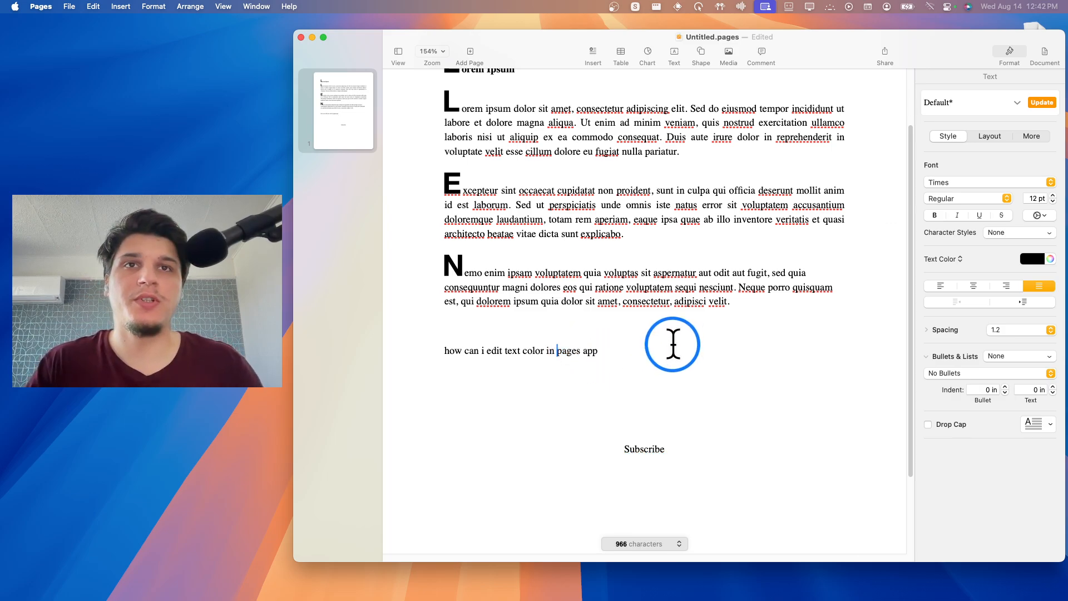
left_click_drag(604, 351, 448, 342)
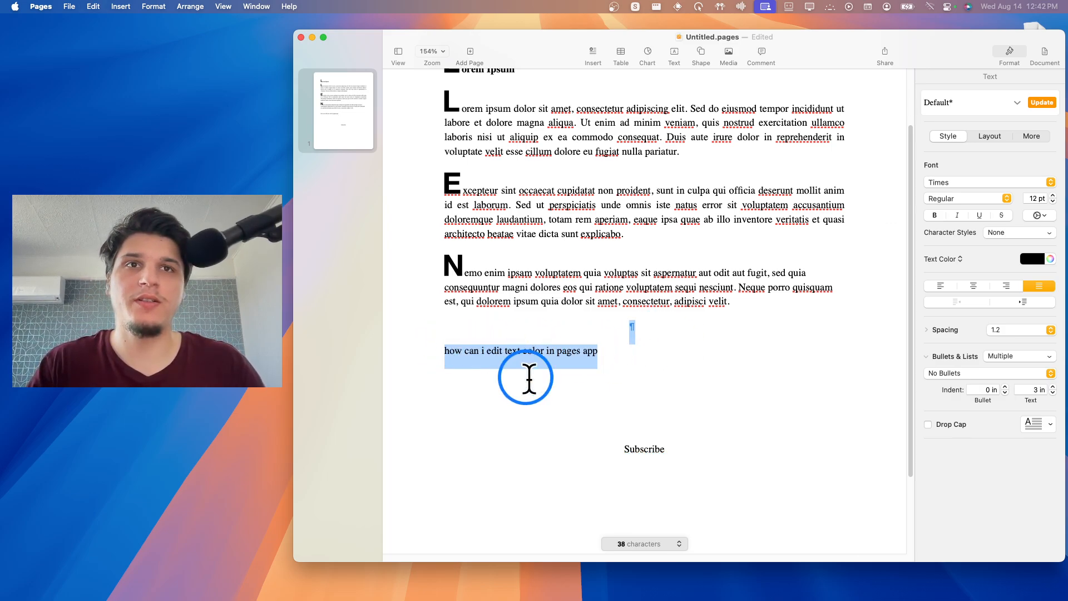
left_click_drag(622, 448, 692, 460)
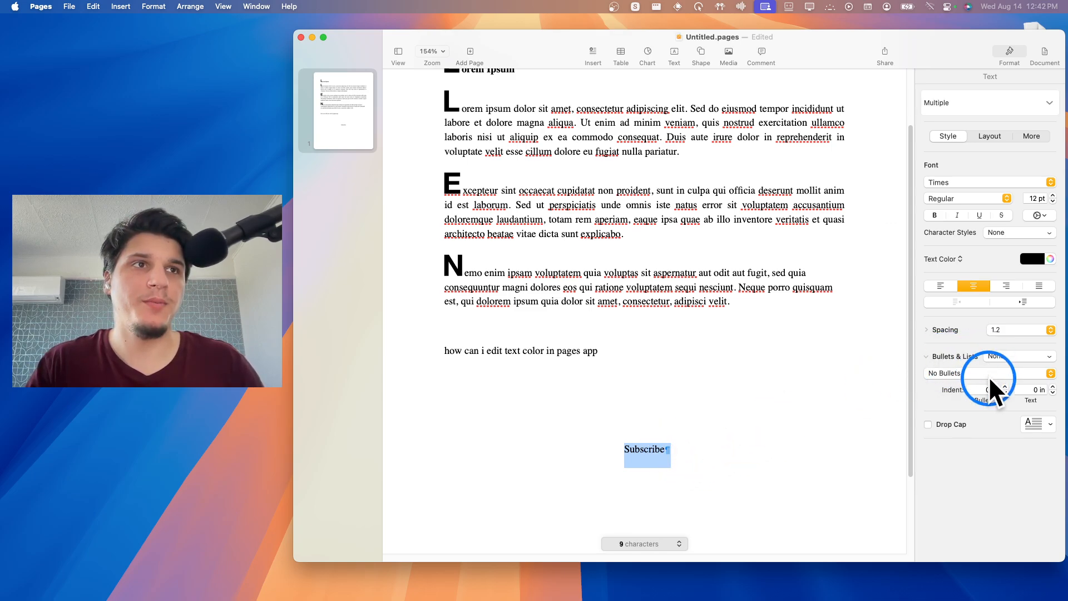
- Set the font size of "Subscribe" to 34 pt in the Format sidebar
left_click(1039, 390)
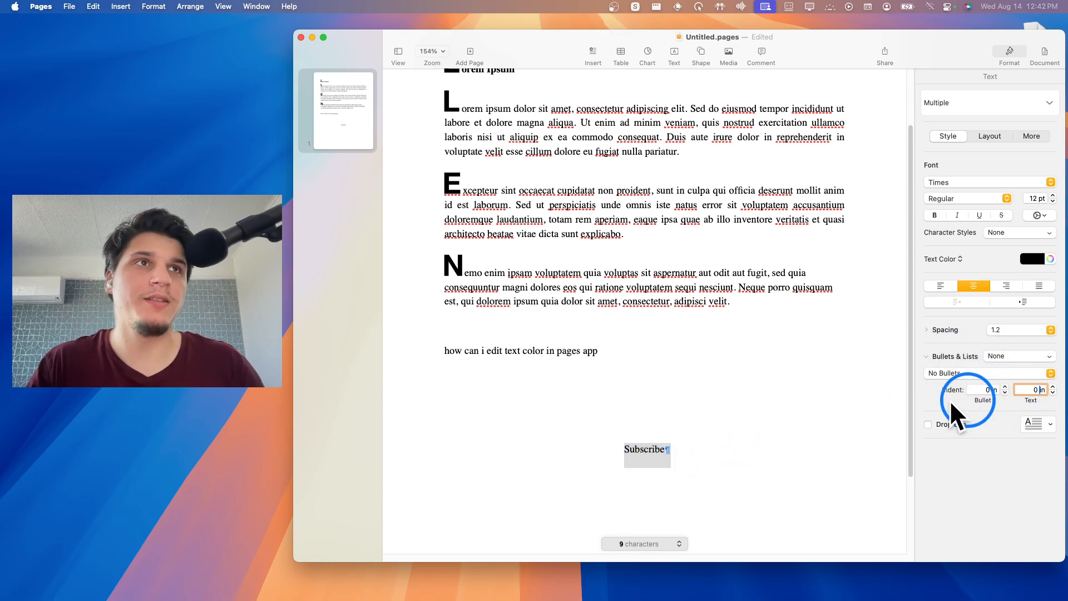
double_click(1036, 198)
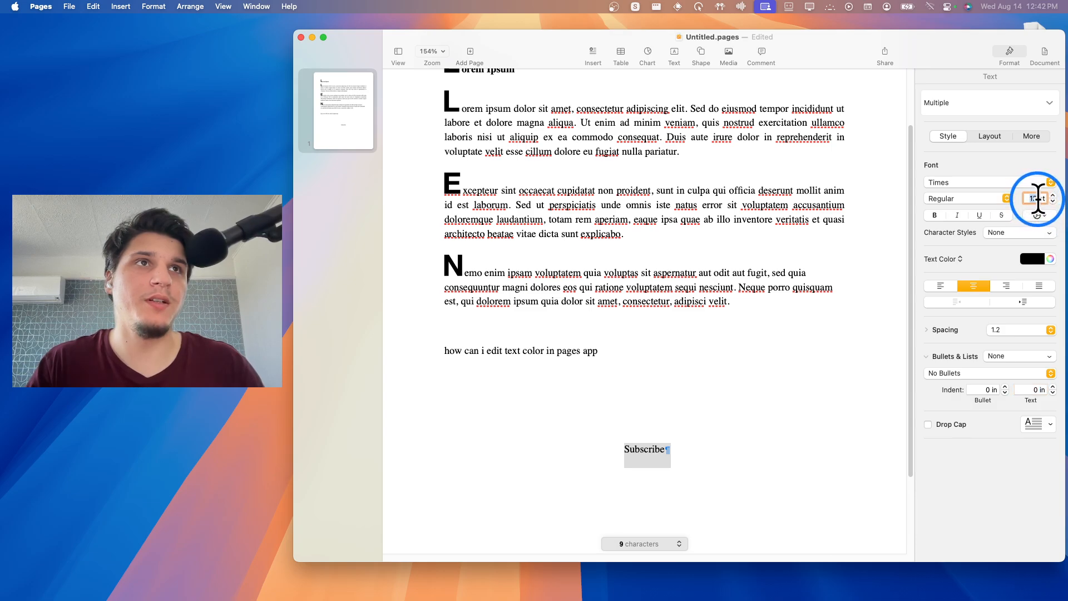
type("34")
key("Return")
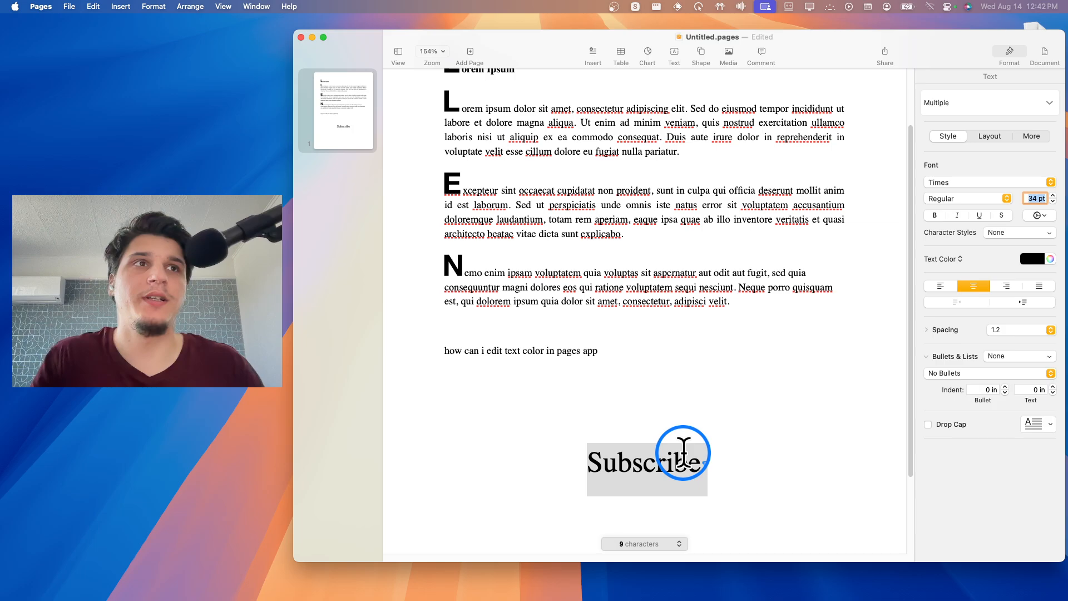
- Set the font weight of "Subscribe" to Bold
left_click(934, 215)
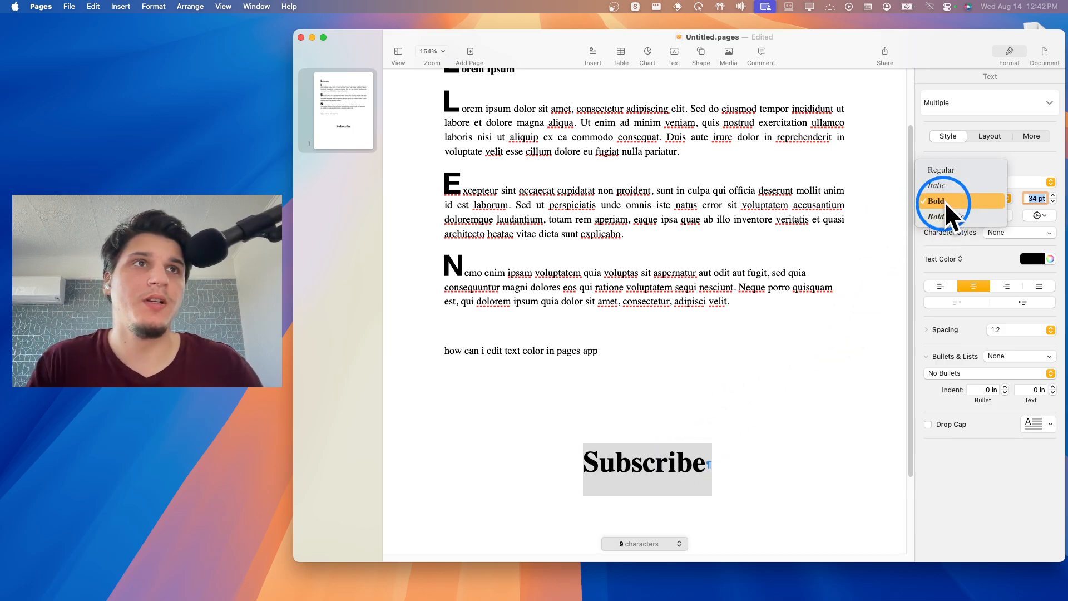
left_click(952, 199)
left_click(960, 257)
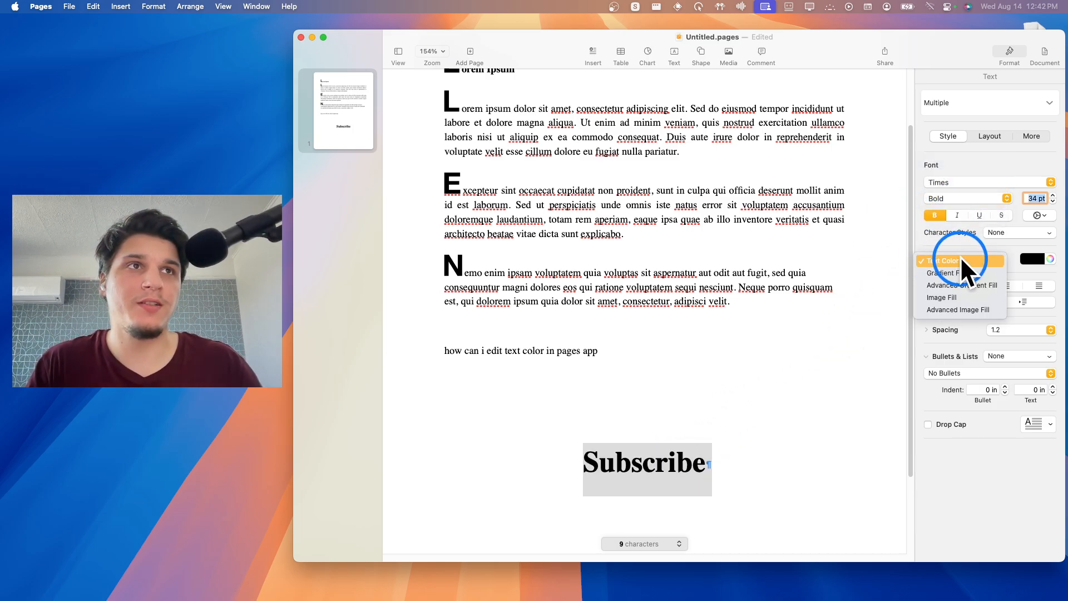
- Browse the sidebar's Layout and More panes, return to Style and reach the text colour choices
left_click(1007, 57)
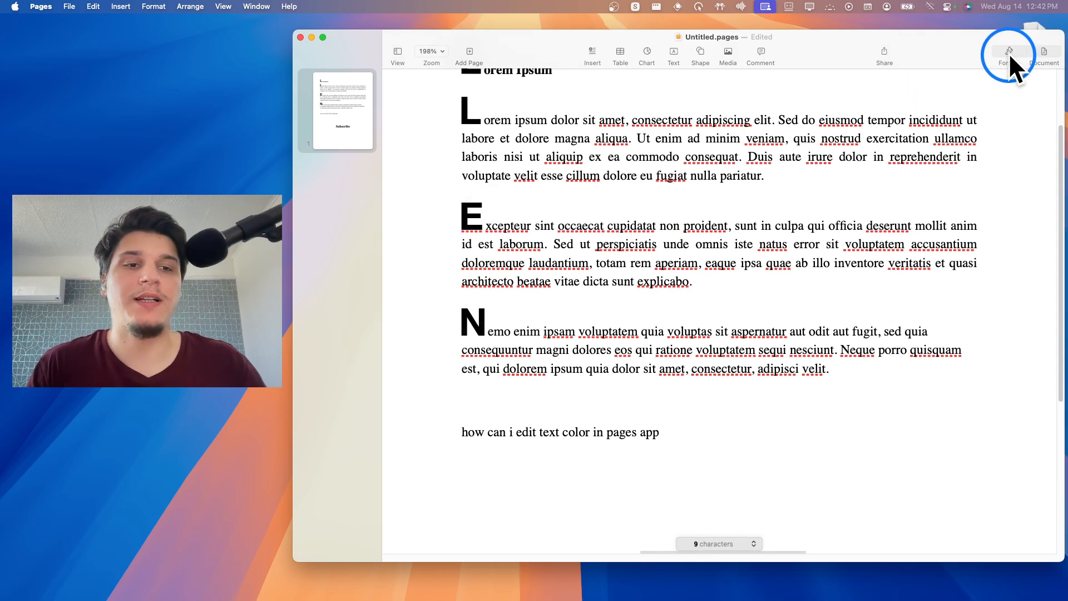
left_click(1009, 53)
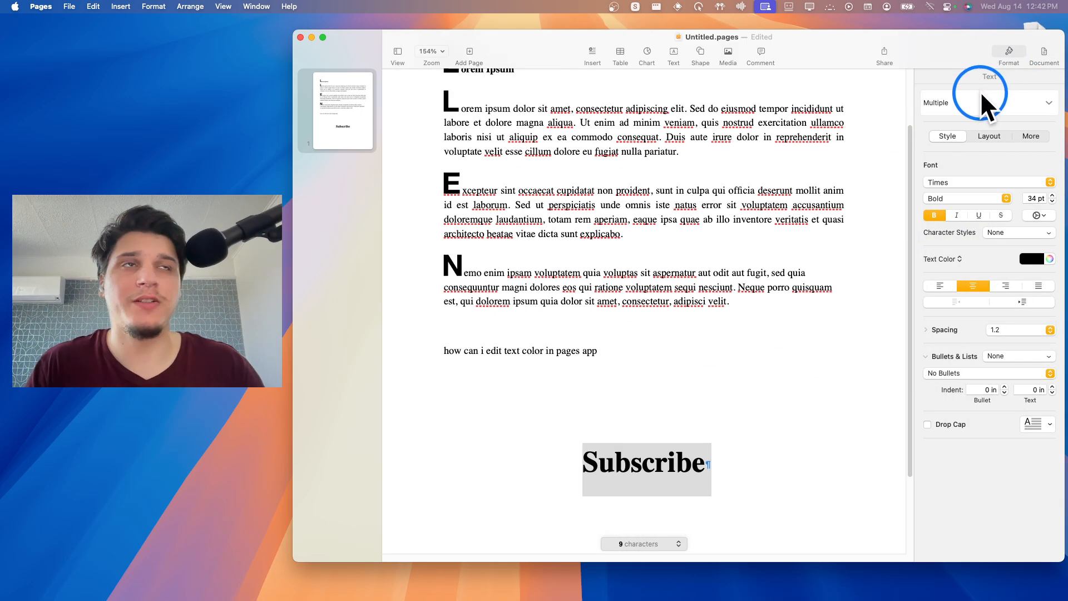
left_click(989, 132)
left_click(1033, 138)
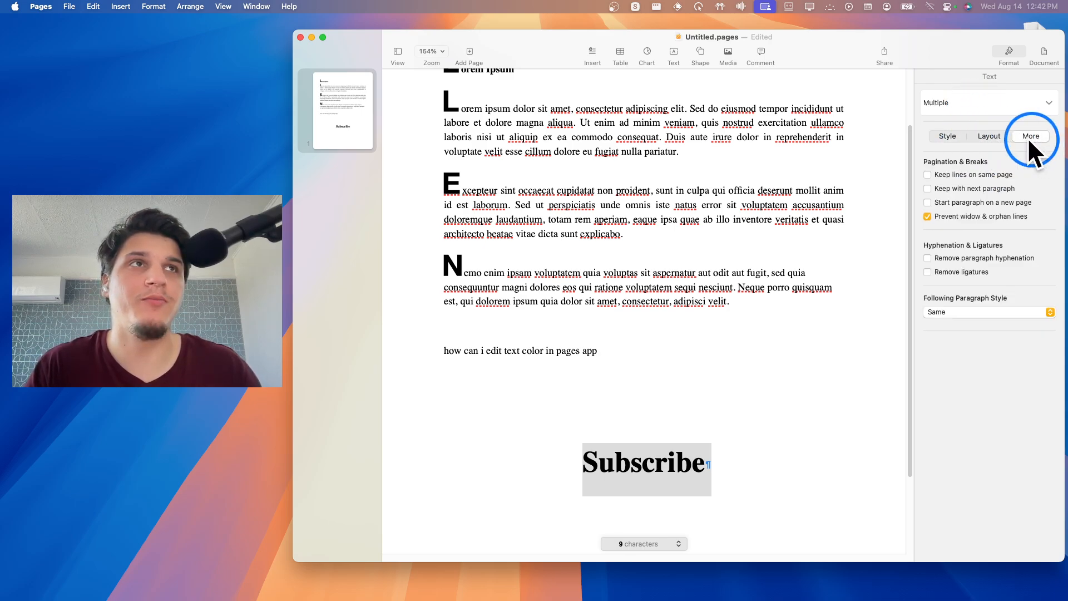
left_click(946, 140)
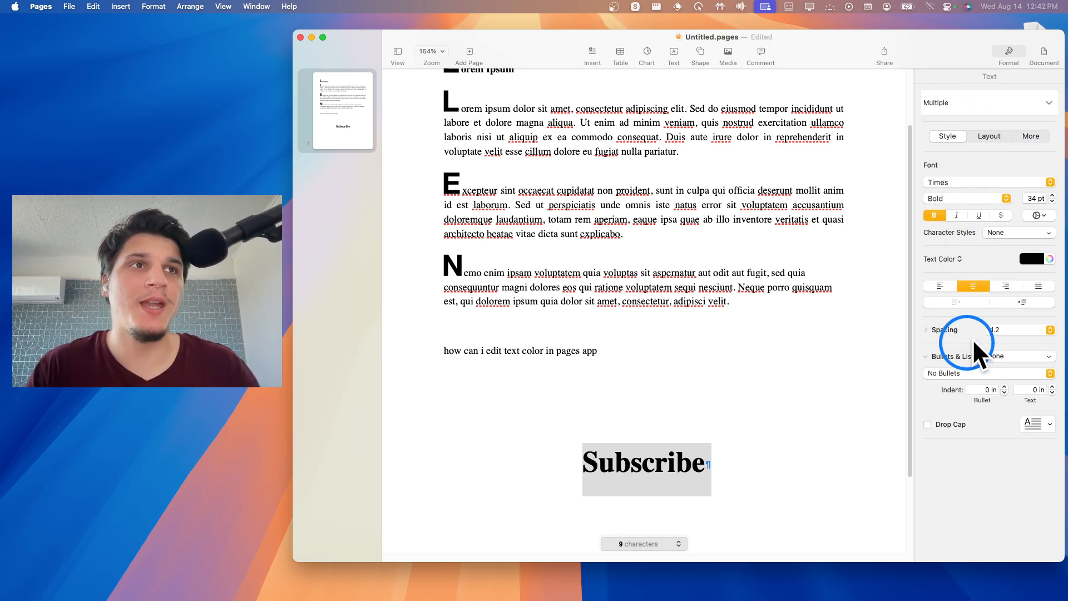
left_click(1033, 261)
- Try several pencil and colour-wheel colours on "Subscribe" in the Colors window, ending back at black
left_click(1050, 259)
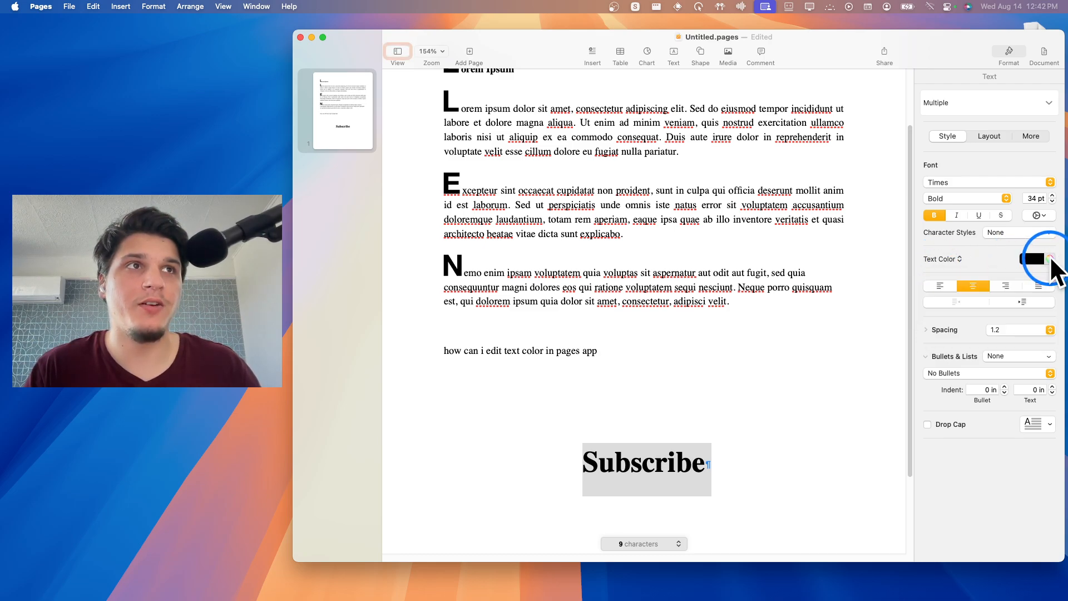
left_click(782, 325)
left_click(793, 378)
left_click(853, 395)
left_click(783, 312)
left_click(760, 278)
left_click(776, 365)
left_click(841, 366)
left_click(807, 371)
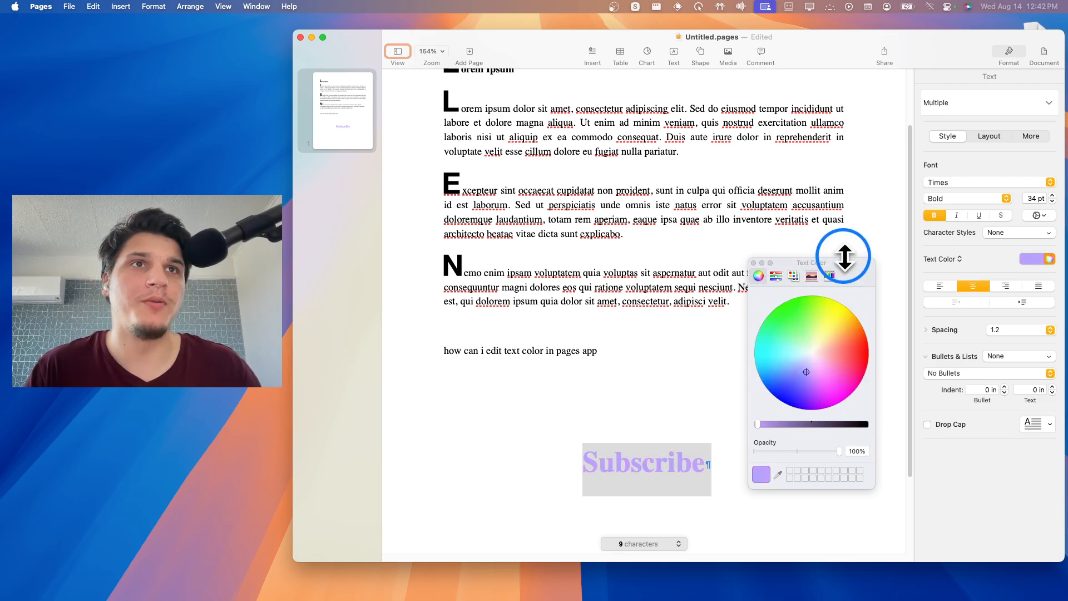
left_click_drag(840, 262, 833, 156)
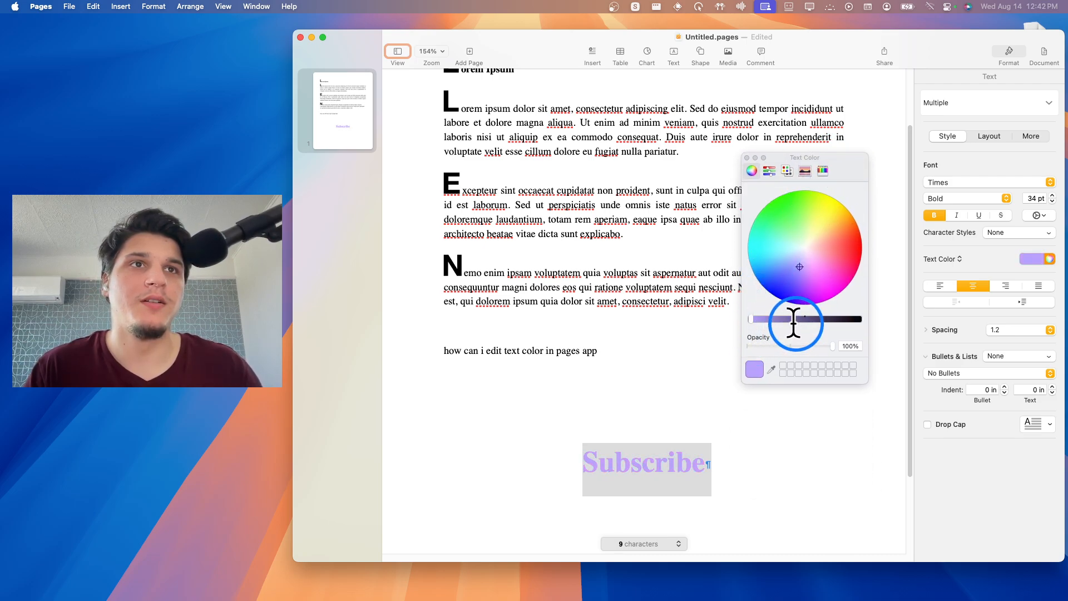
left_click_drag(788, 318, 846, 320)
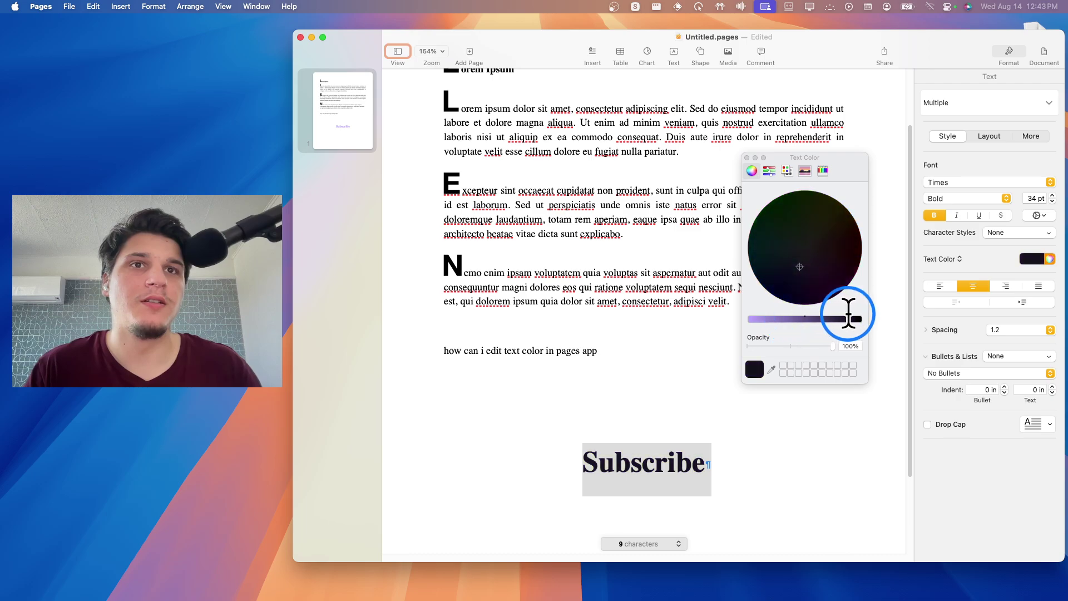
left_click(747, 158)
- Try dark blue and yellow swatches, then settle on red for "Subscribe" via the spectrum view
left_click(1032, 255)
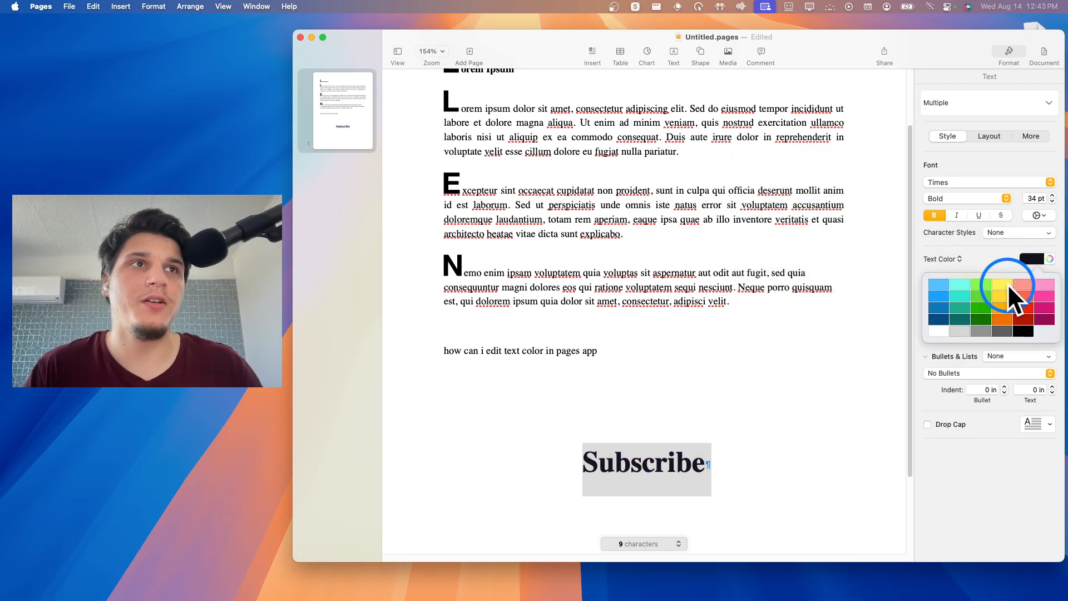
left_click(994, 324)
left_click(1023, 264)
left_click(1018, 292)
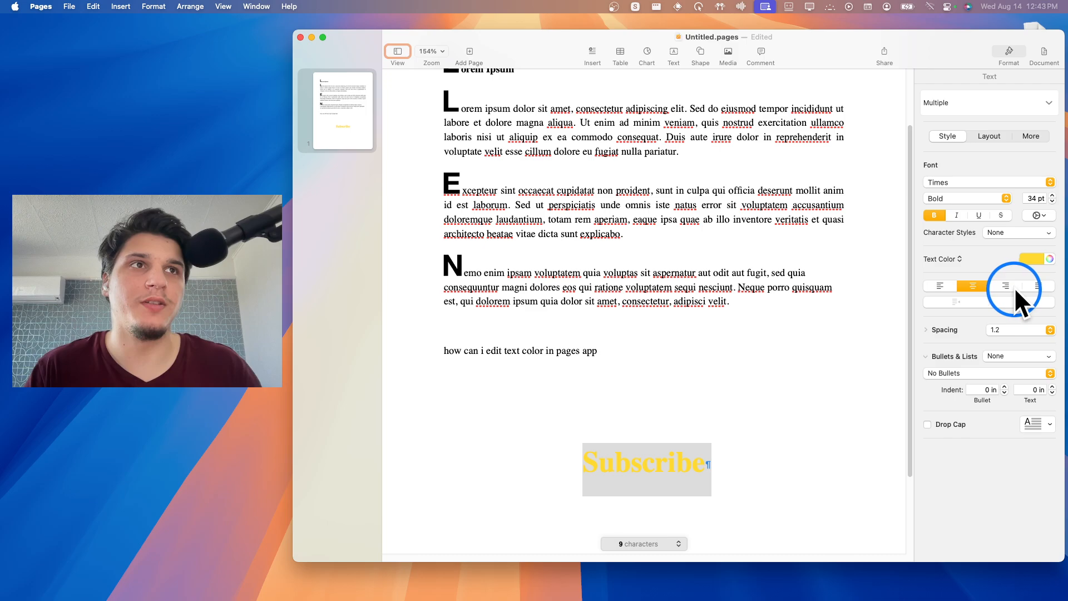
left_click(1049, 260)
left_click(787, 281)
left_click(854, 249)
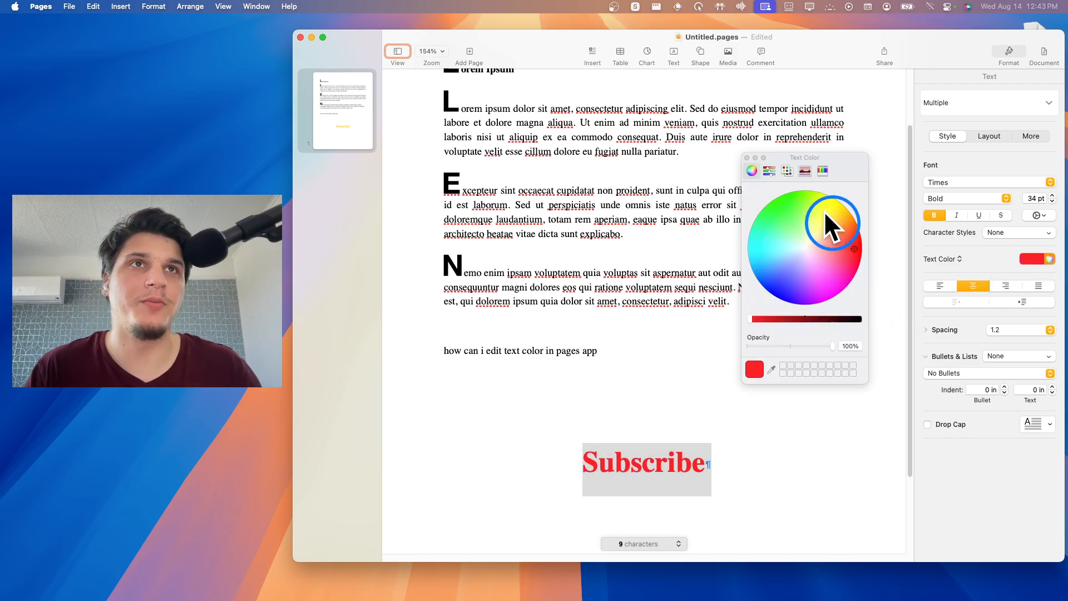
left_click(805, 171)
mouse_move(811, 197)
left_mouse_down()
mouse_move(785, 254)
mouse_move(814, 201)
left_mouse_up()
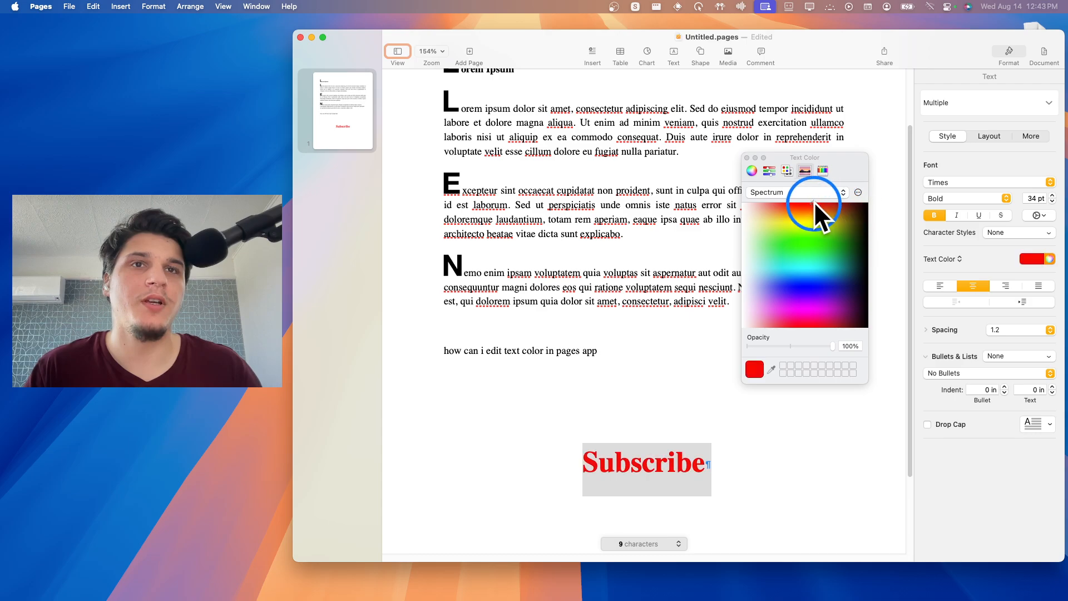
left_click(747, 159)
left_click(707, 469)
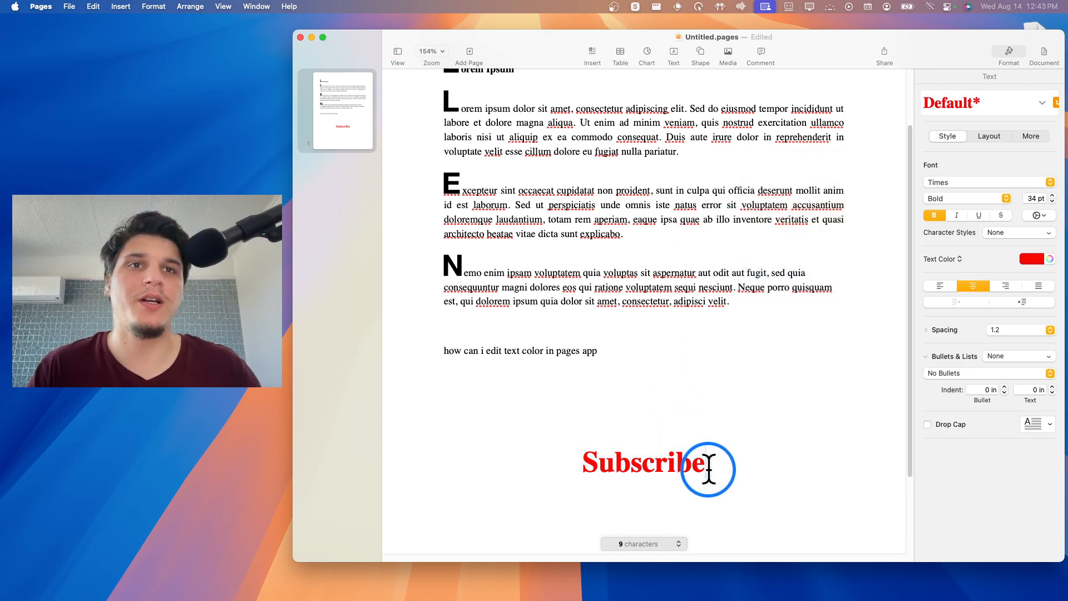
- Start a new line below Subscribe with red "ff" and switch the text colour to cyan for the following letters
key("Return")
type("ff")
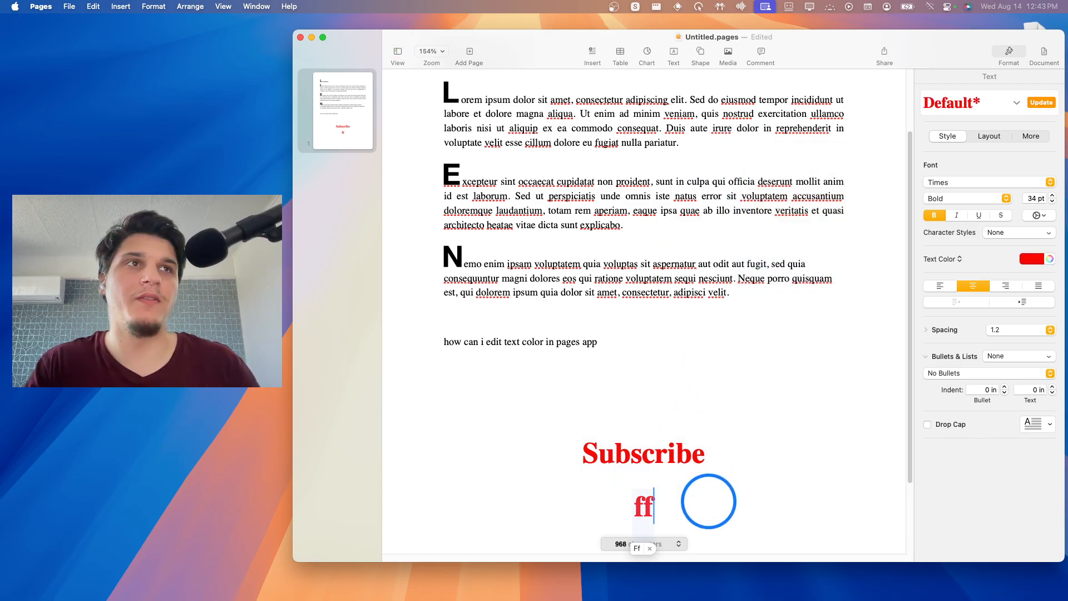
left_click(1033, 259)
left_click(960, 284)
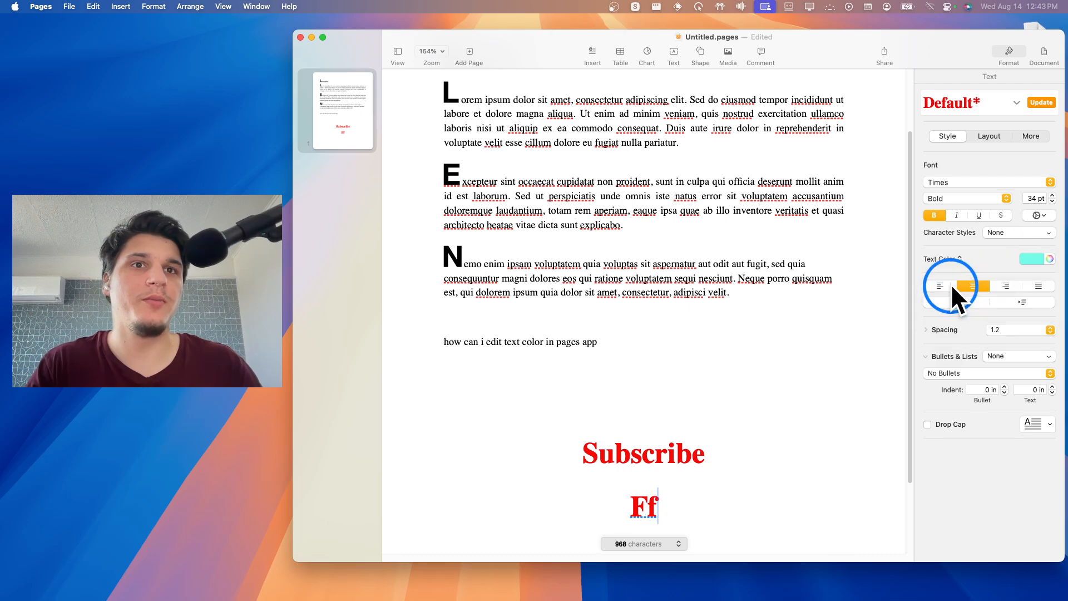
type("ffffff")
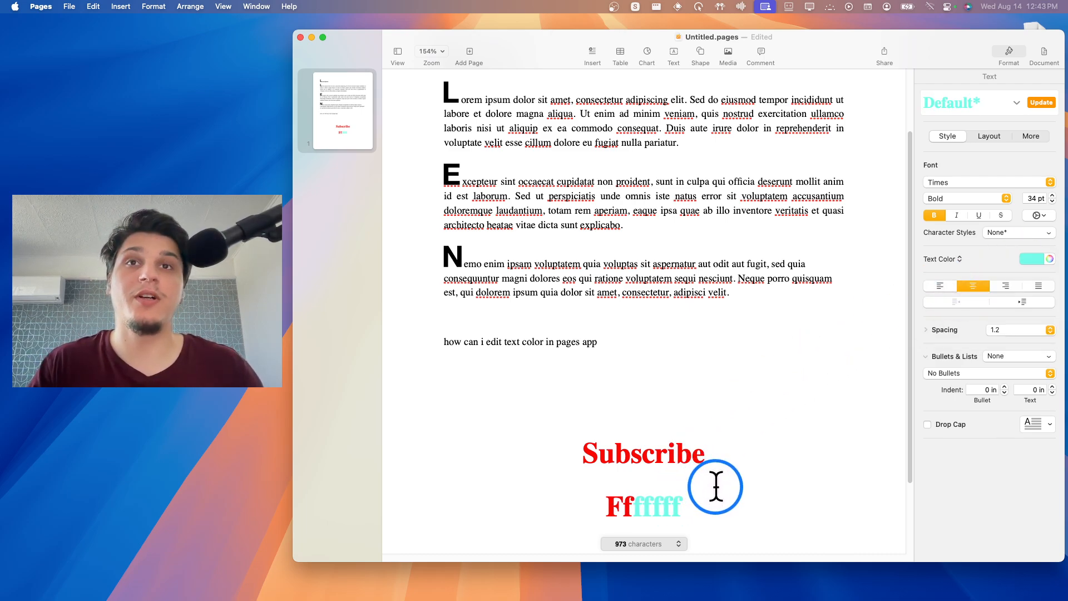